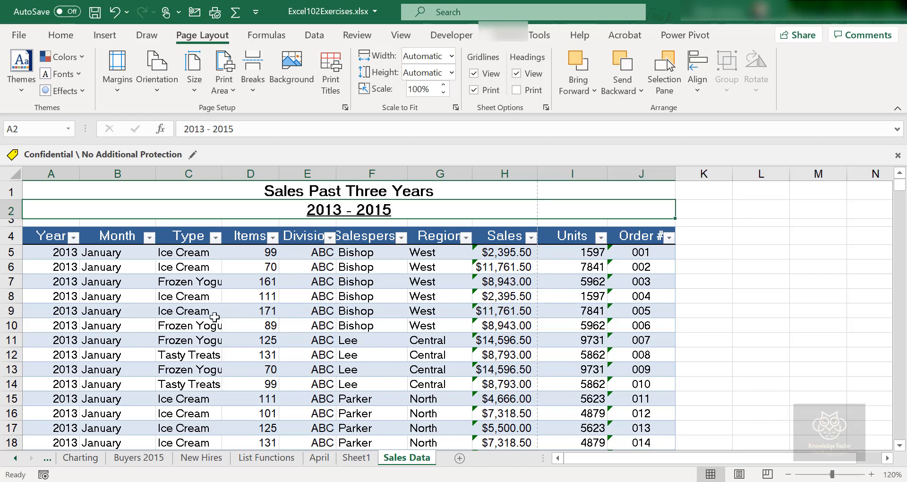
Step: Widen the Type, Division and Salesperson columns so their headings and entries fit
click(255, 329)
click(259, 352)
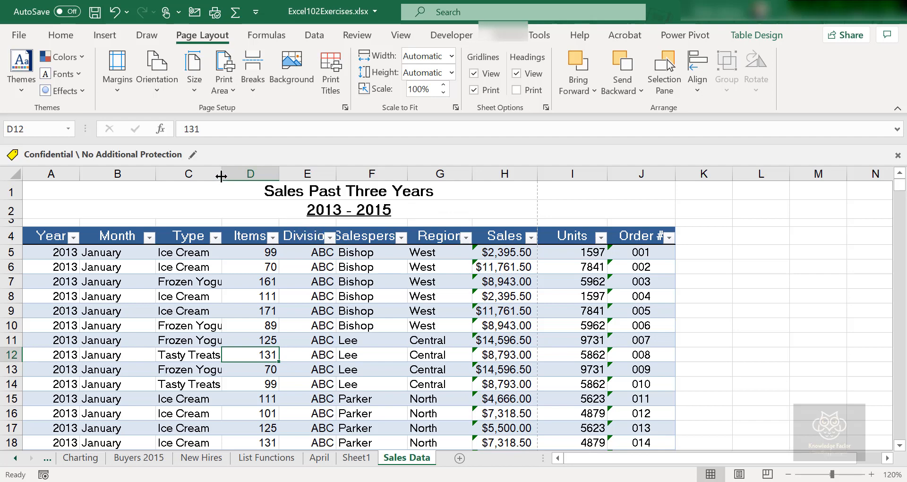
drag(222, 176, 244, 177)
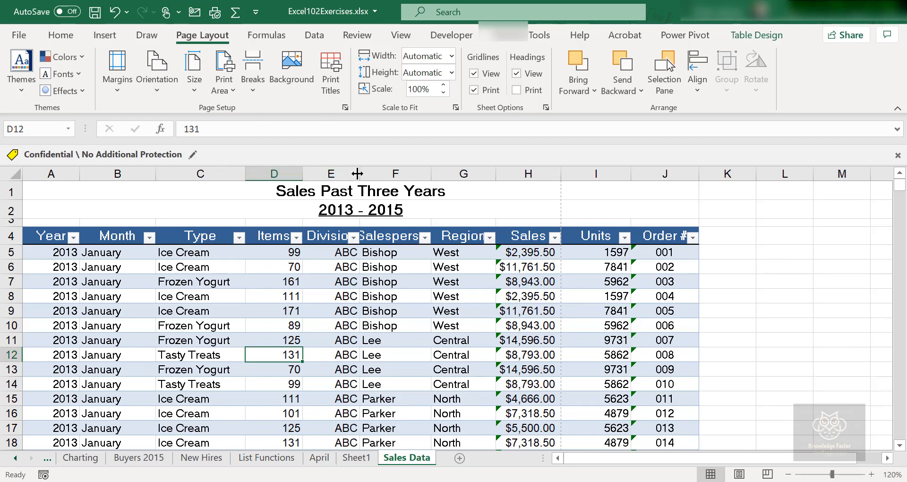
drag(359, 174, 369, 175)
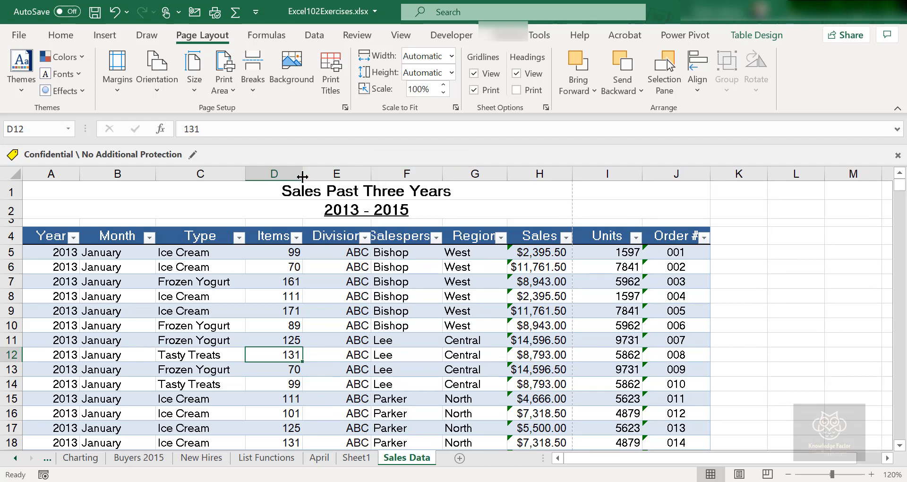
drag(443, 175, 482, 178)
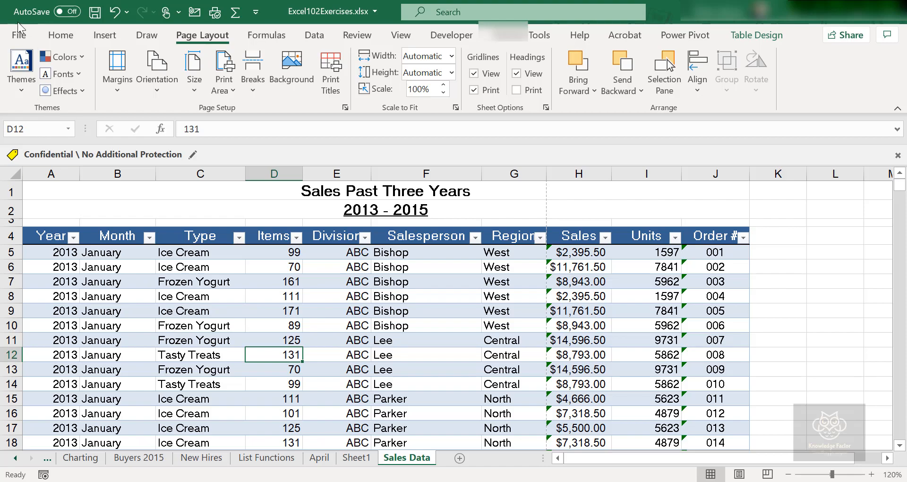
Step: Compare pages 1 and 2 in the print preview, checking column headings and which columns fit, and return to the sheet
click(16, 40)
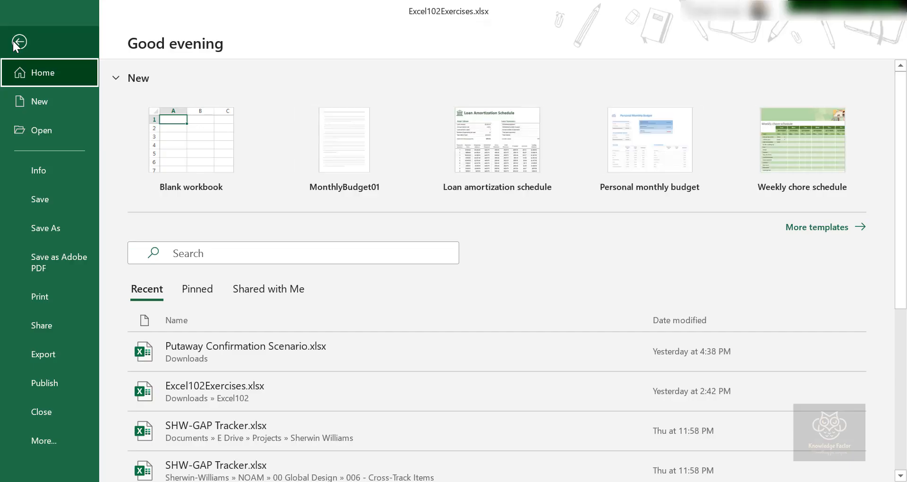
click(41, 295)
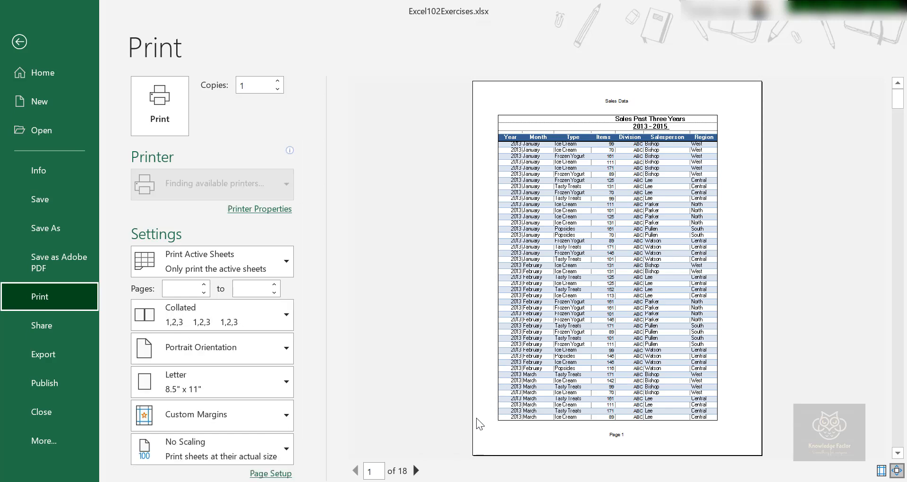
click(415, 470)
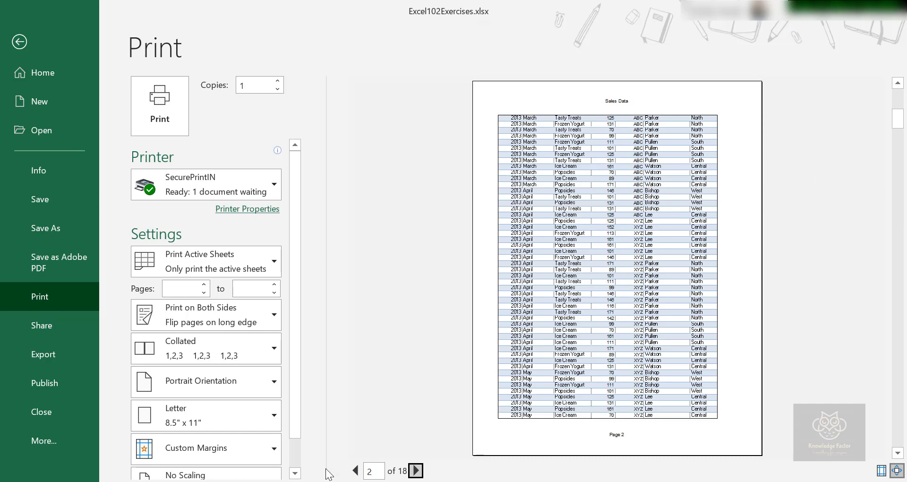
click(355, 471)
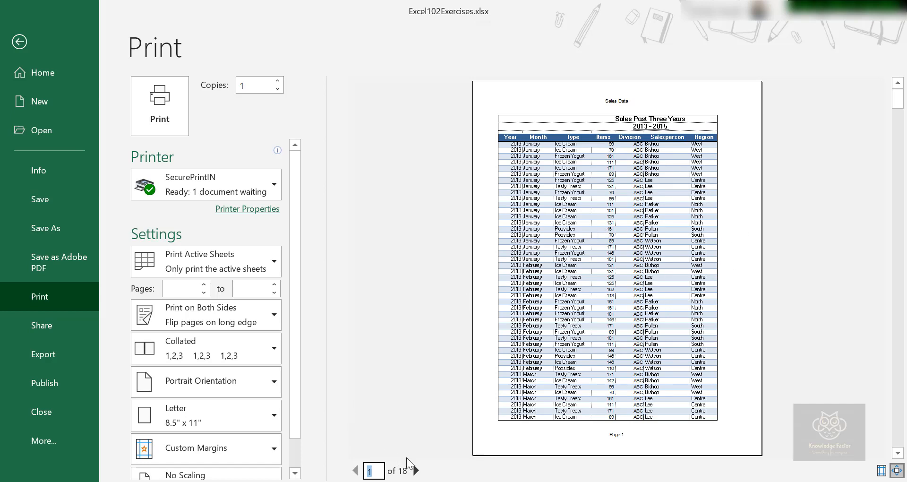
click(415, 470)
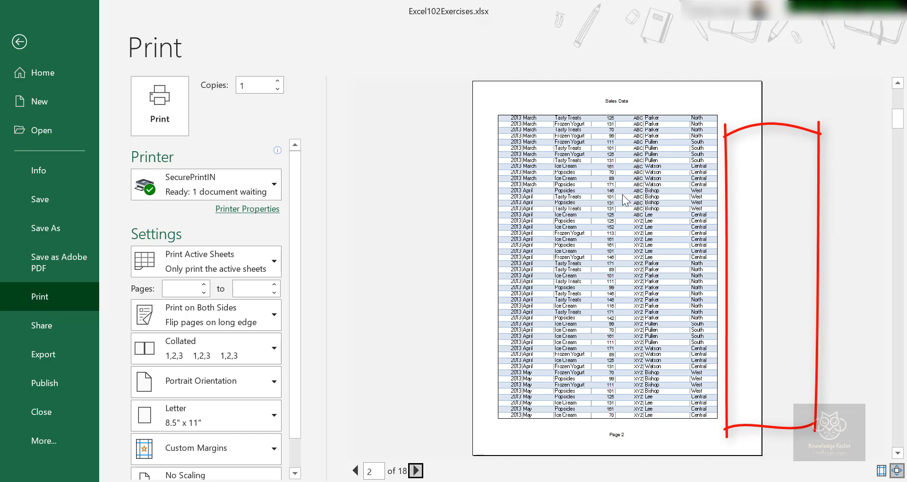
scroll(626, 201, up, 1)
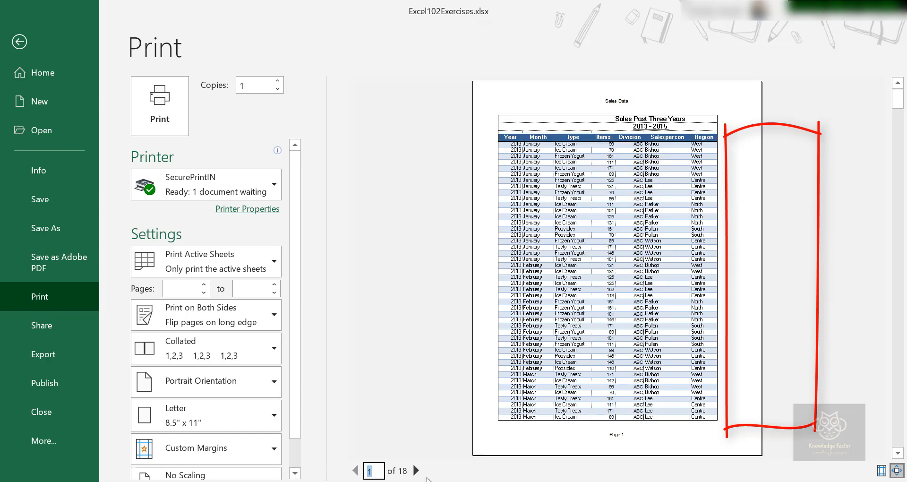
click(416, 470)
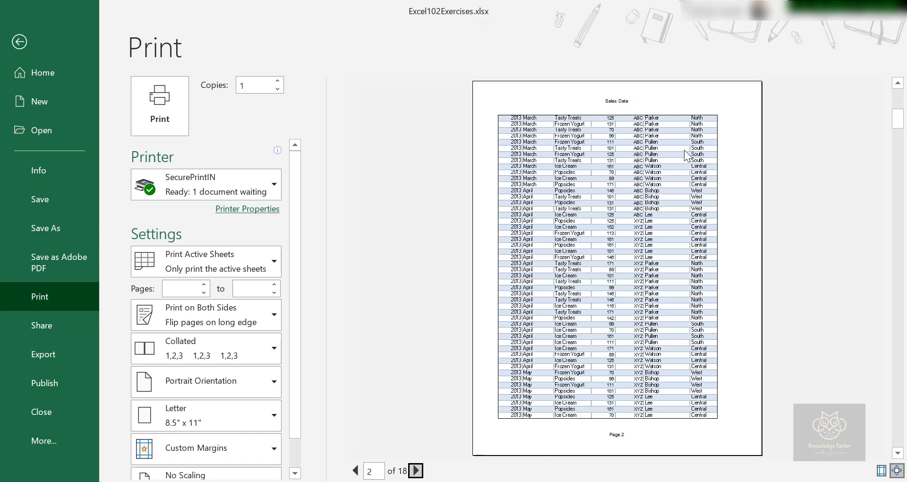
click(355, 471)
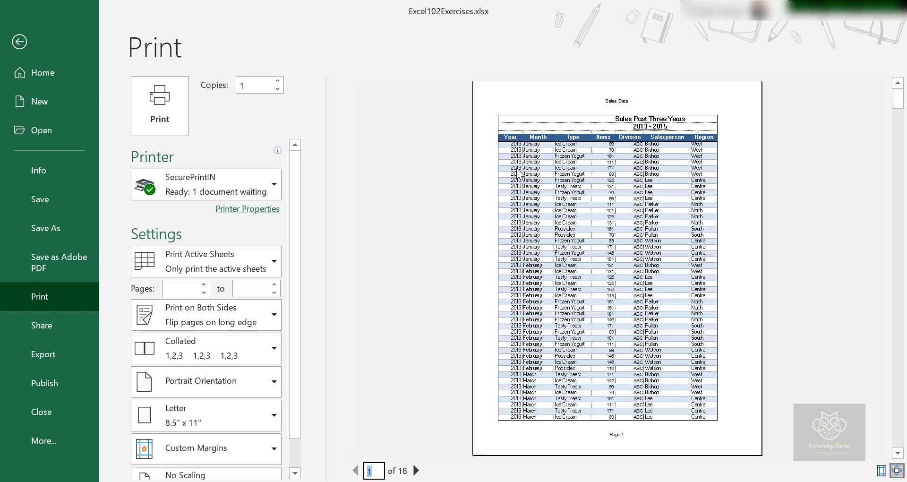
click(24, 39)
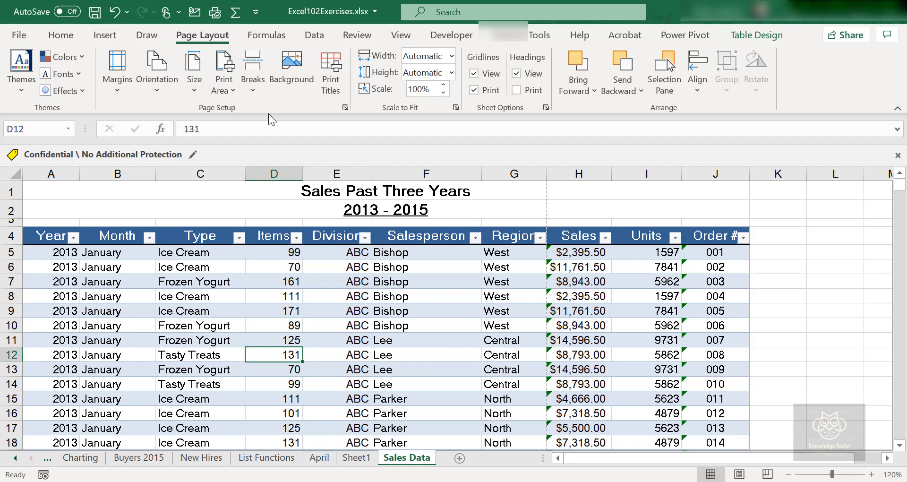
Step: Set row 4 ($4:$4) as the print title row repeated at the top of every page and open the print preview
click(332, 86)
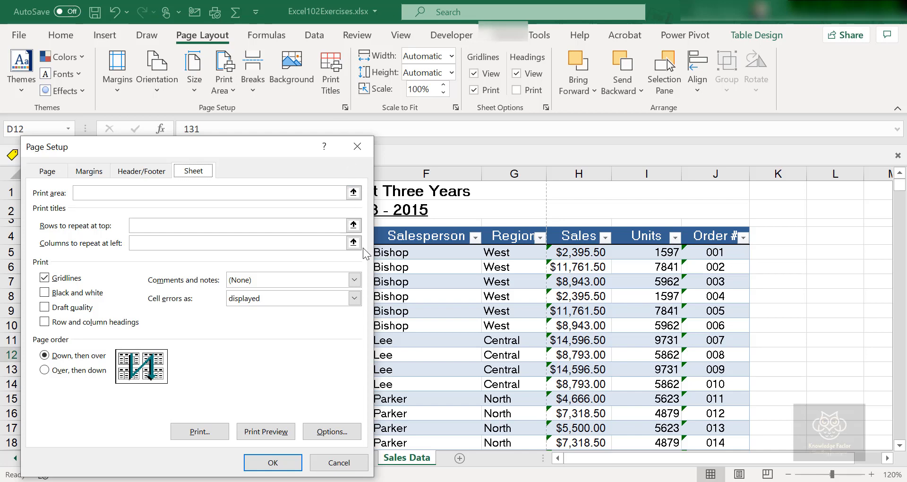
drag(217, 146, 511, 119)
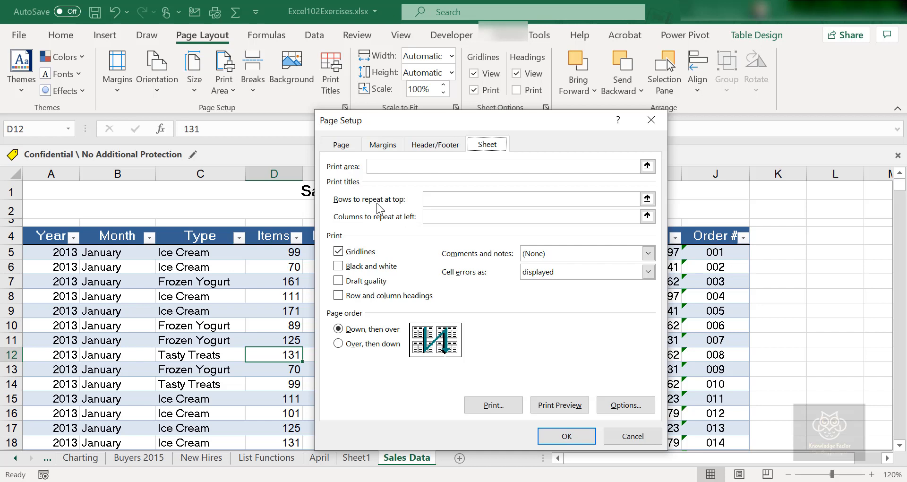
click(444, 202)
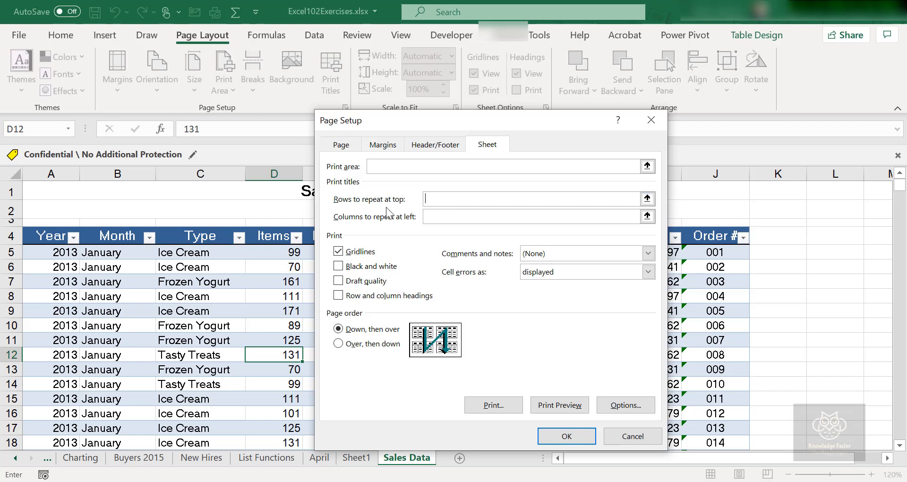
click(12, 235)
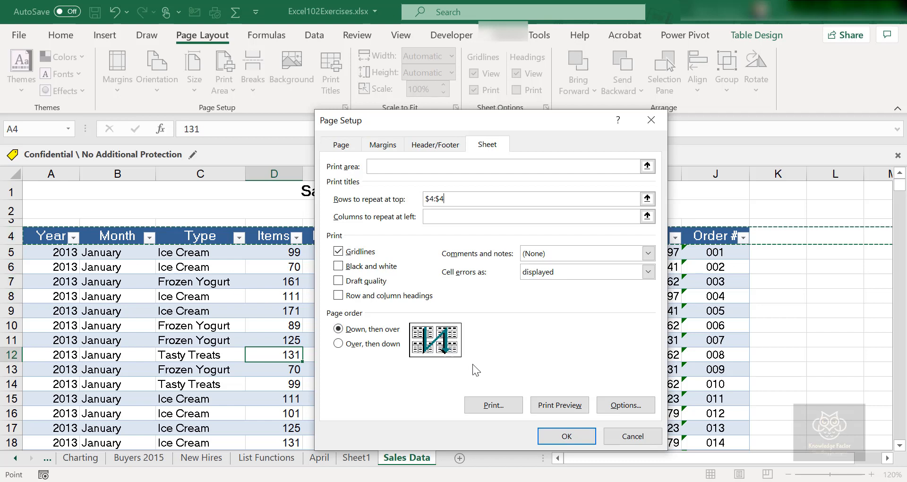
click(557, 405)
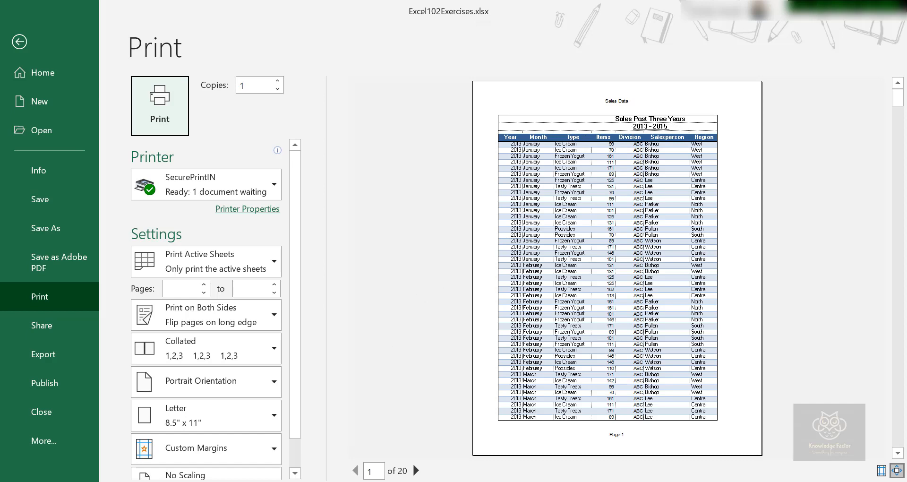
Step: Page through the print preview up to page 11, checking the header row and the column split on each page
click(415, 470)
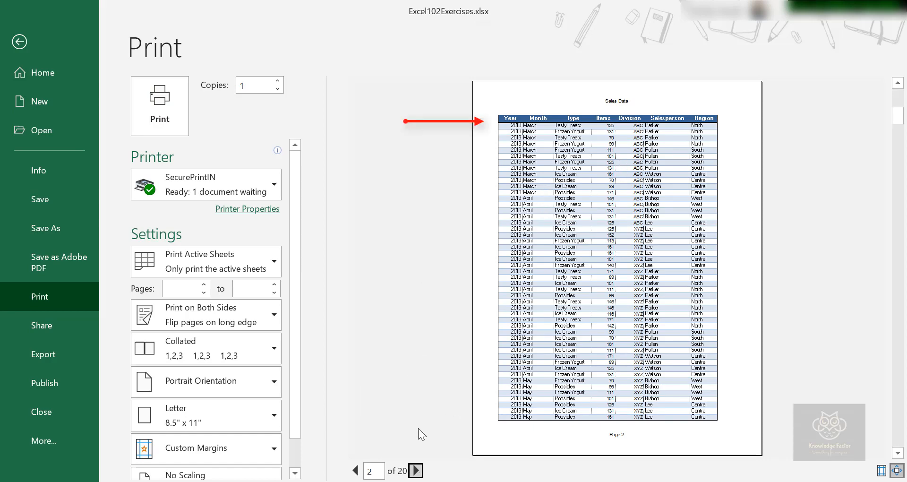
click(421, 468)
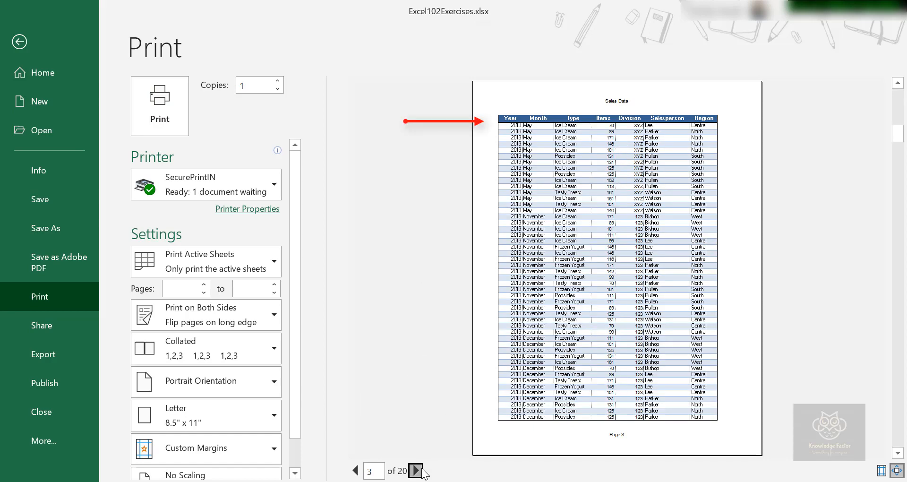
click(417, 471)
click(417, 470)
click(417, 470)
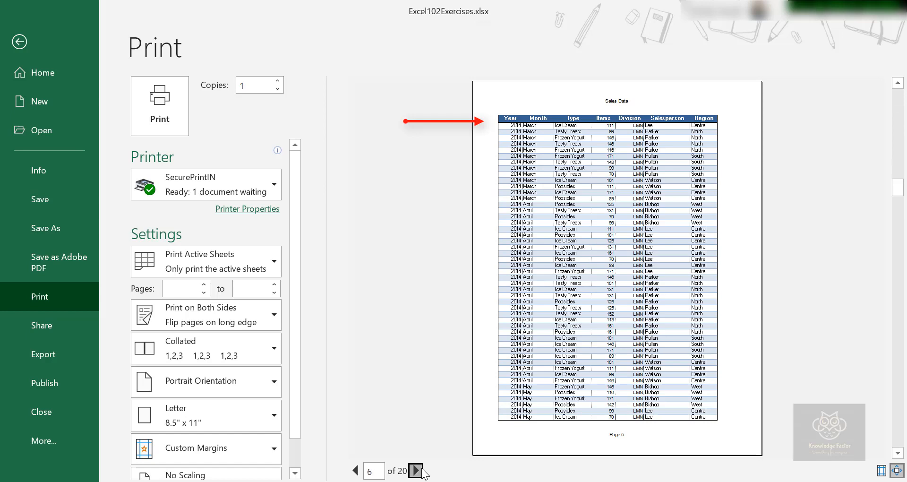
click(417, 470)
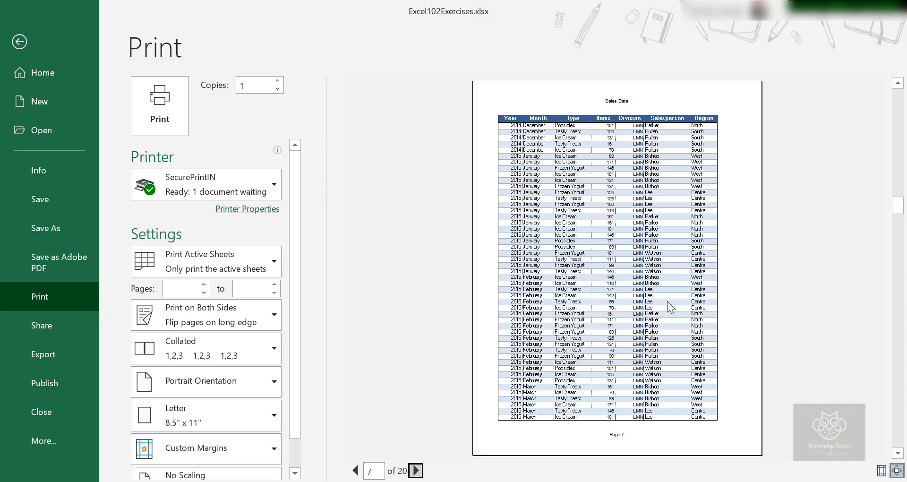
click(416, 470)
click(416, 471)
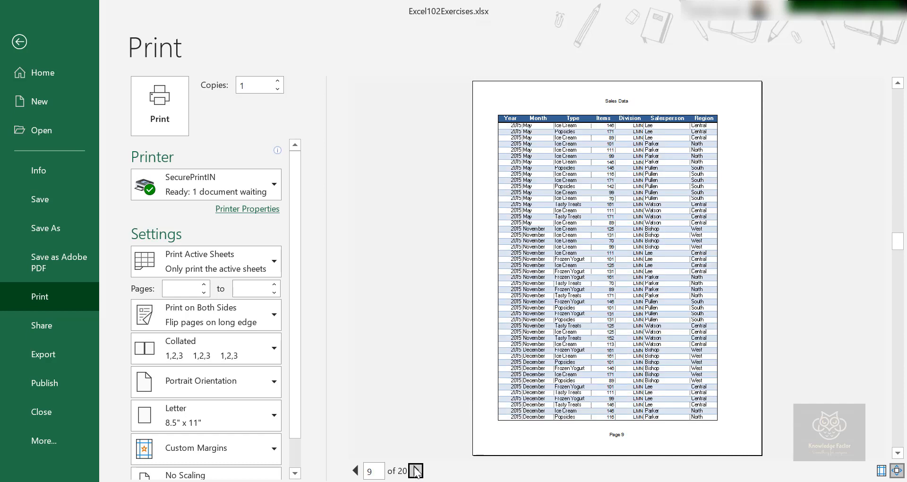
click(416, 470)
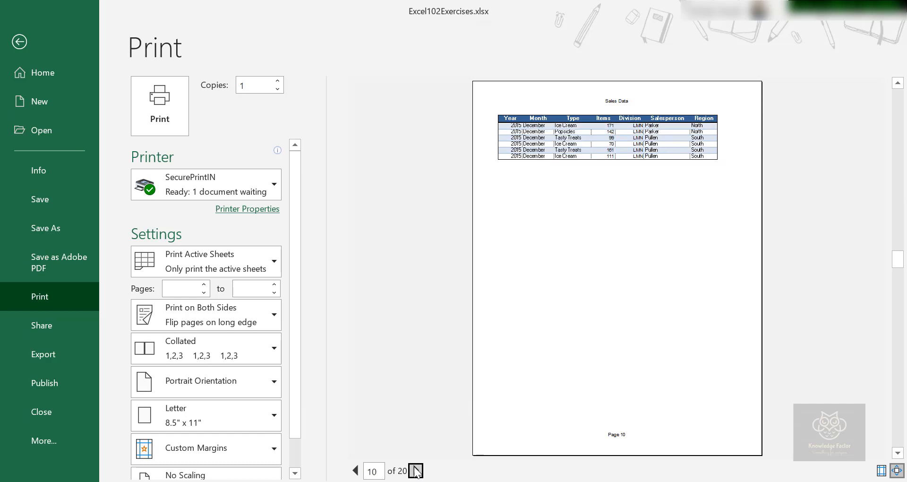
click(416, 470)
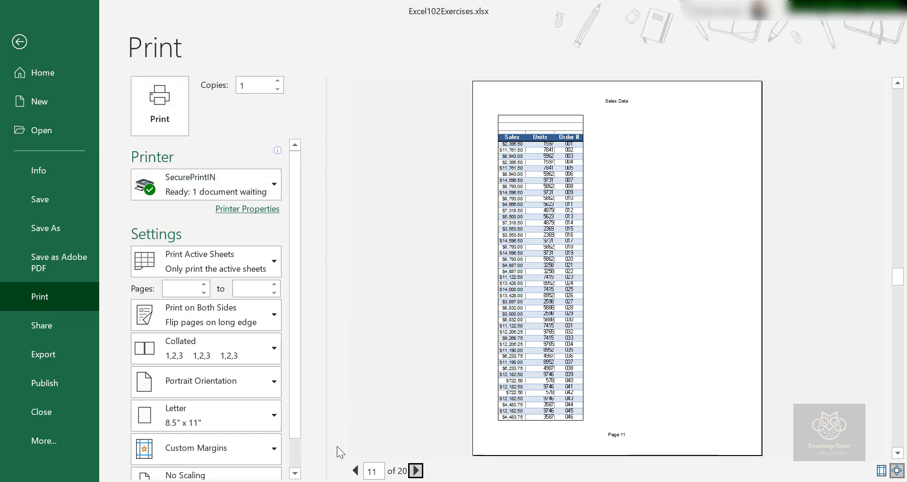
Step: Go back through the preview to page 1 and return to the Sales Data sheet
click(355, 470)
click(355, 470)
click(355, 469)
click(355, 469)
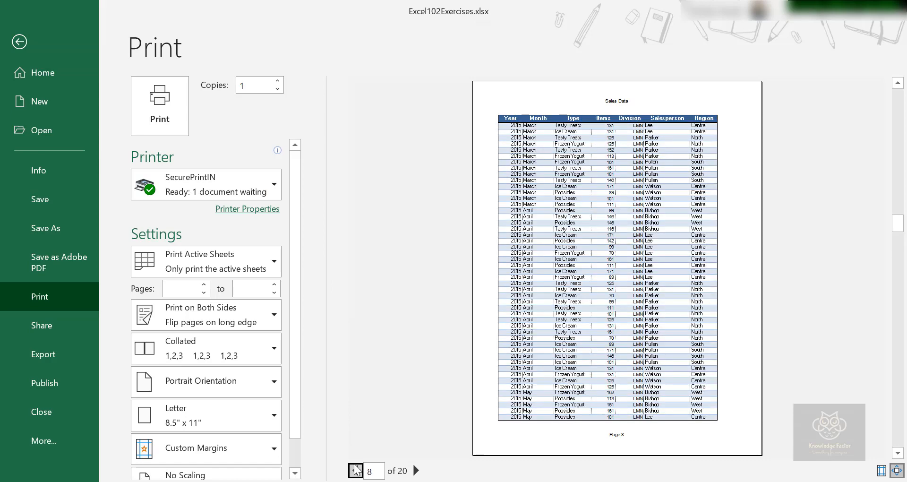
click(355, 470)
click(355, 470)
click(355, 470)
click(355, 470)
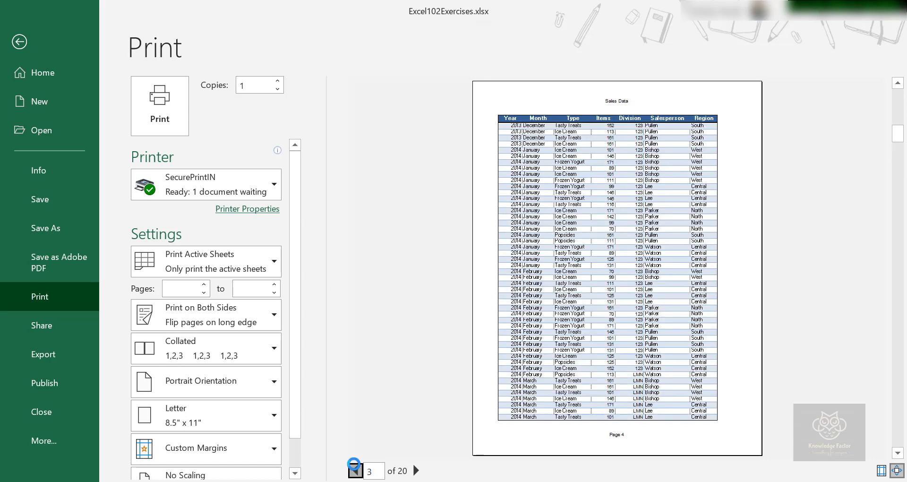
click(355, 470)
click(355, 469)
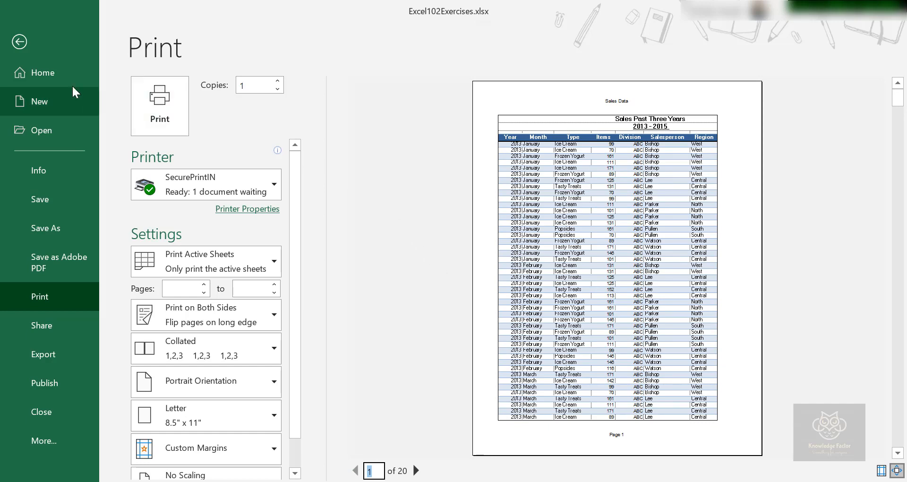
click(25, 45)
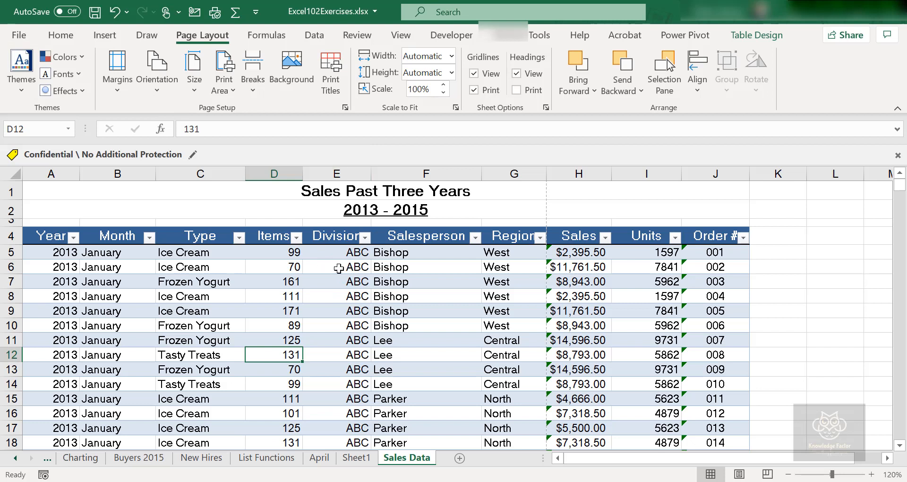
Step: Switch the Sales Data sheet to Page Break Preview and examine where its pages split down to page 2
click(402, 37)
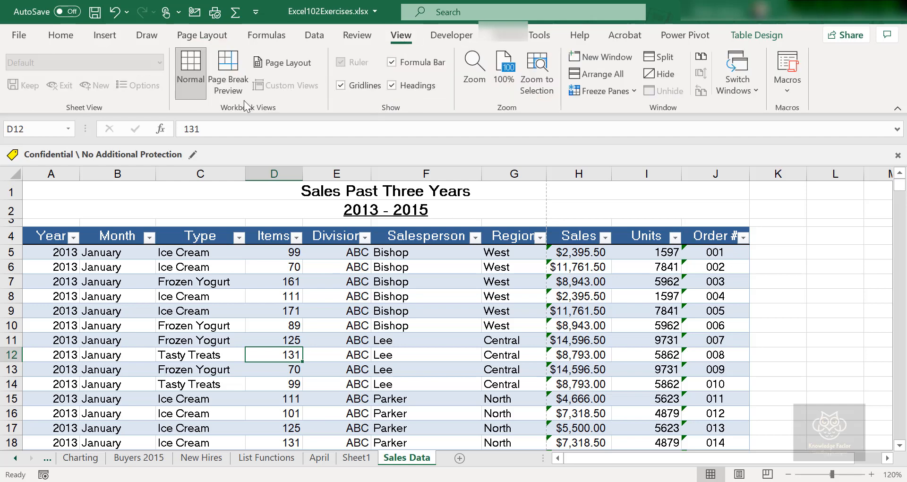
click(221, 81)
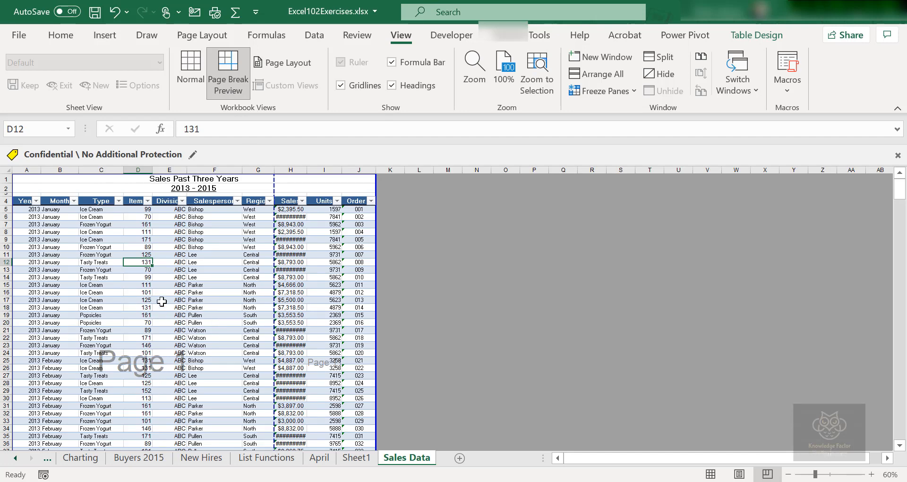
scroll(161, 363, down, 13)
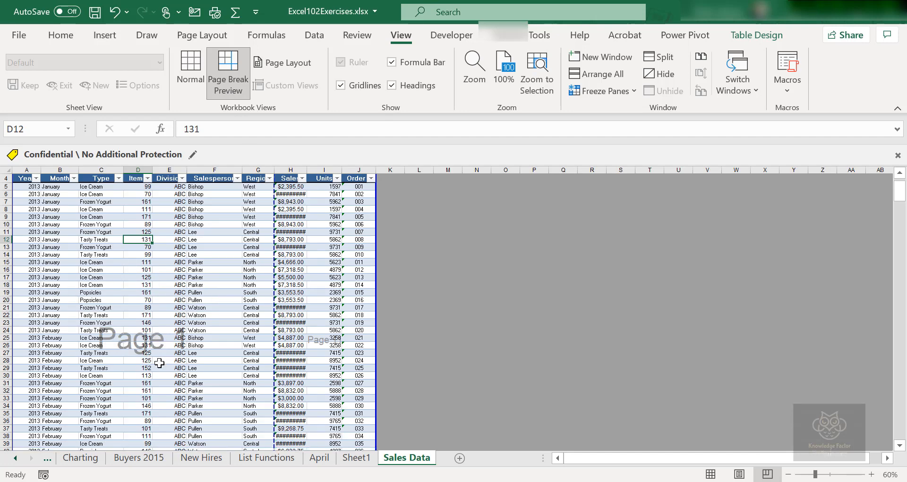
scroll(161, 363, down, 3)
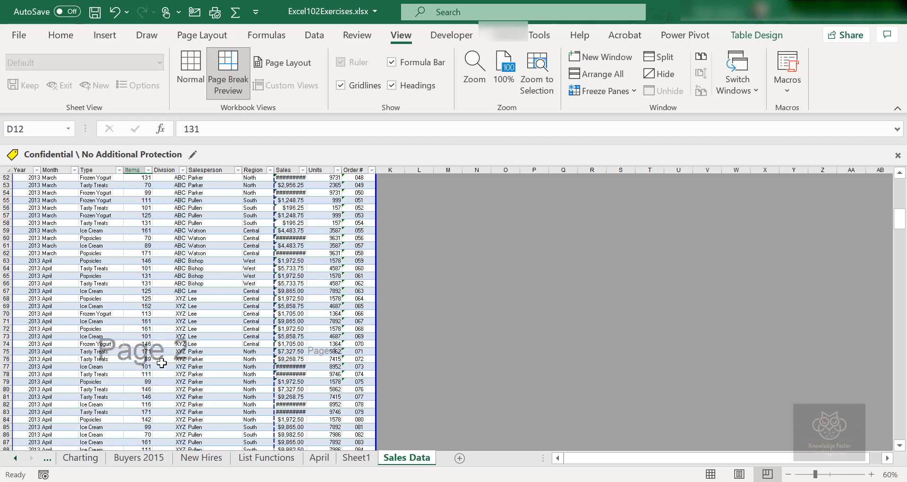
scroll(161, 363, down, 4)
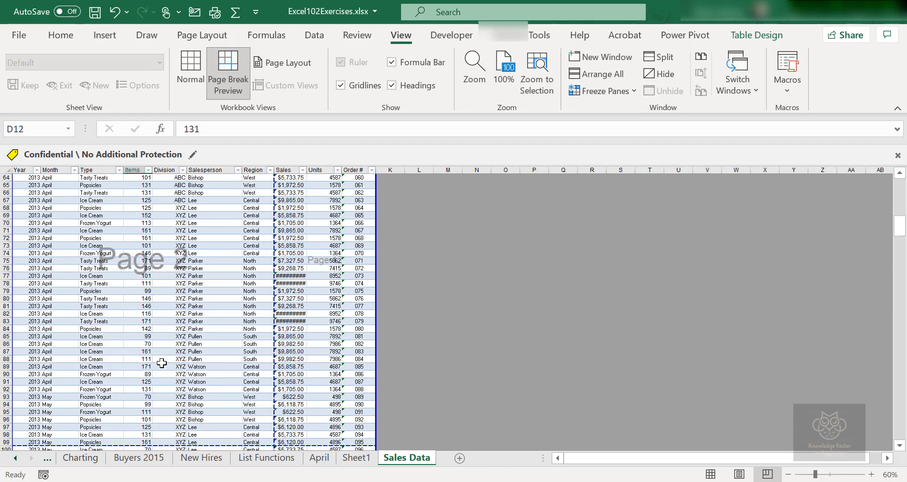
scroll(162, 362, up, 1)
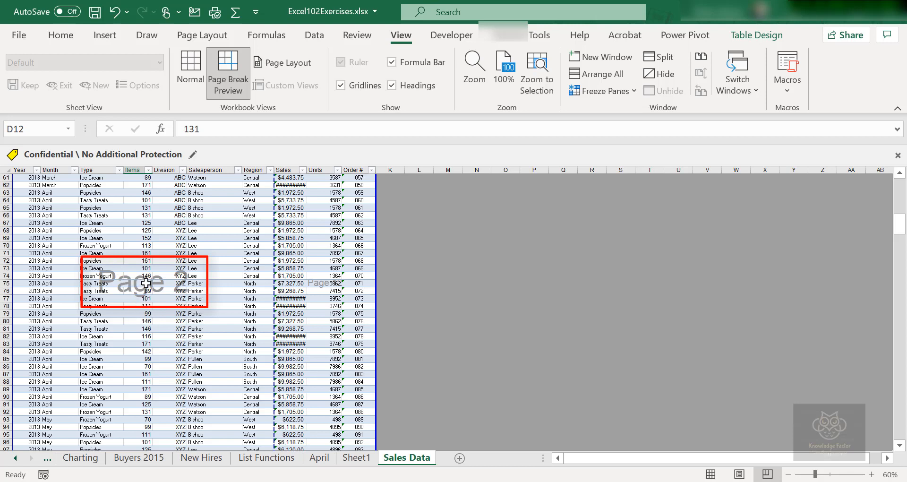
Step: Examine the page breaks of the Year to Region columns through the Sales Data rows, from page 2 onward and back to page 1
scroll(147, 285, down, 3)
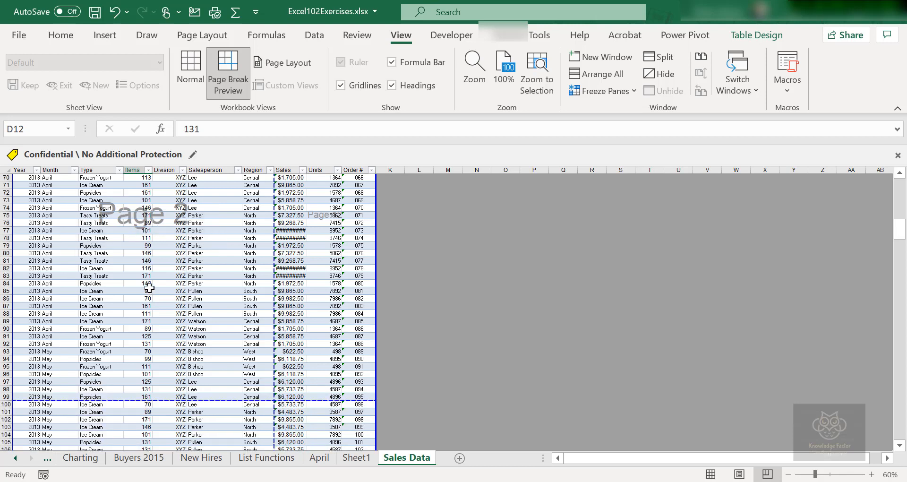
scroll(149, 288, down, 4)
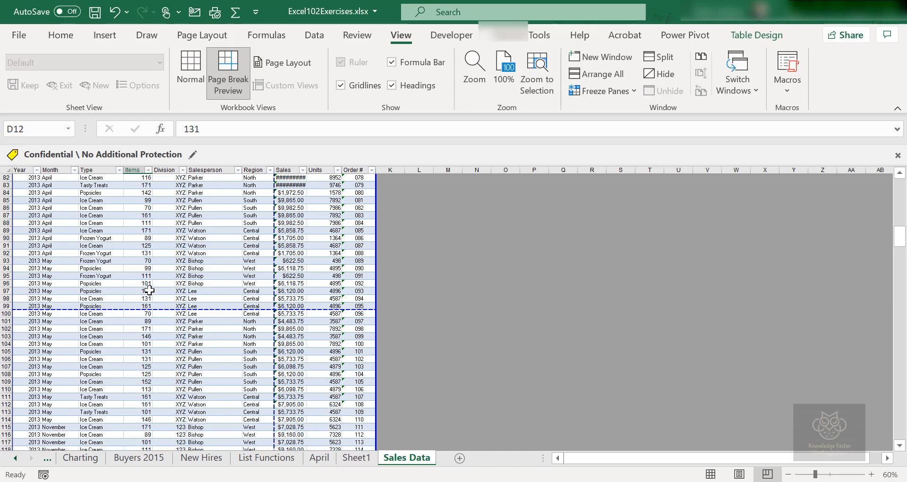
scroll(149, 290, down, 20)
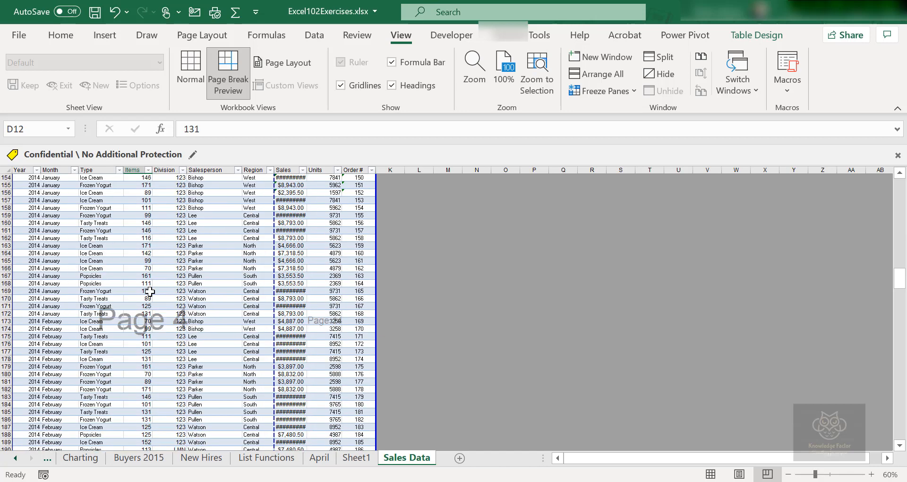
scroll(150, 292, down, 20)
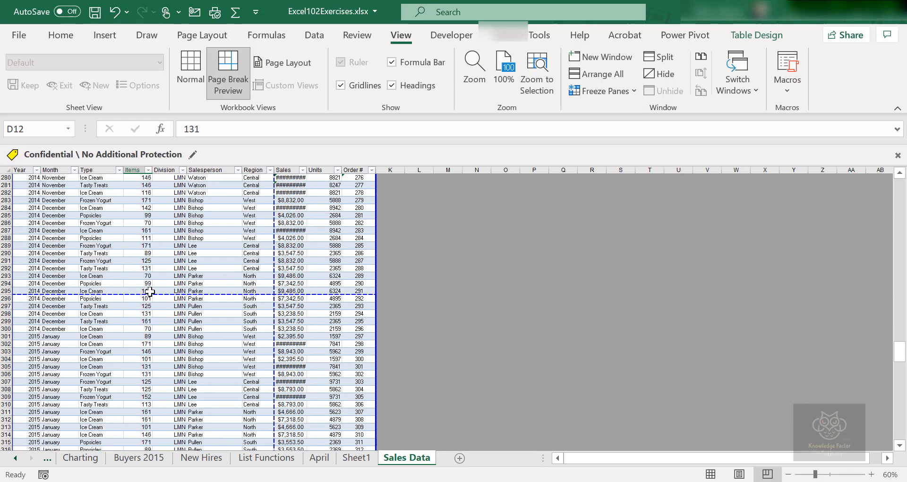
scroll(150, 291, up, 20)
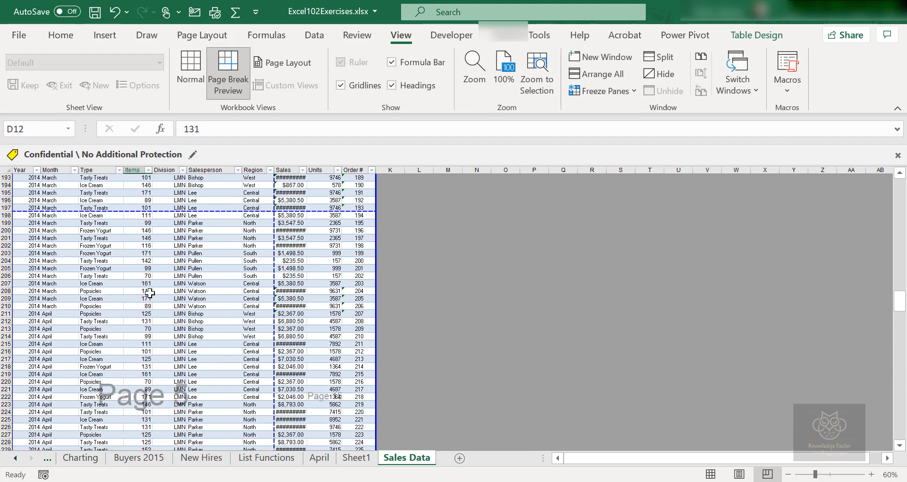
scroll(149, 293, up, 20)
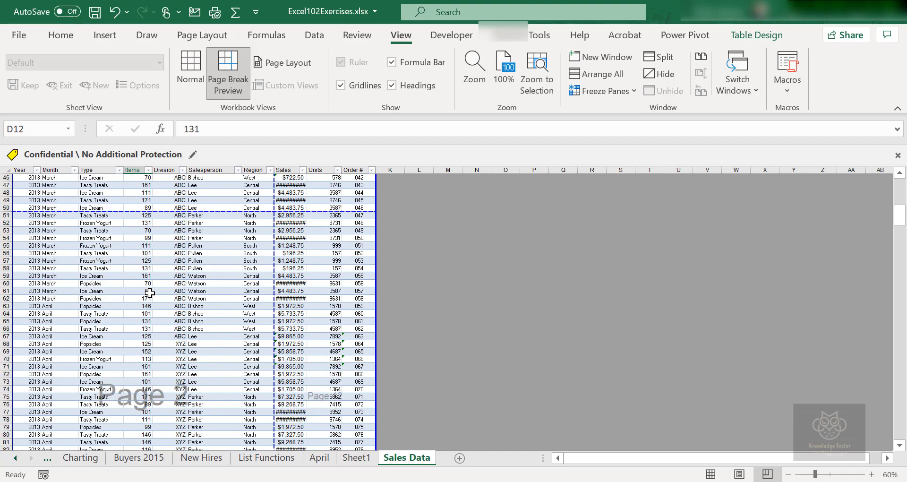
scroll(149, 292, up, 15)
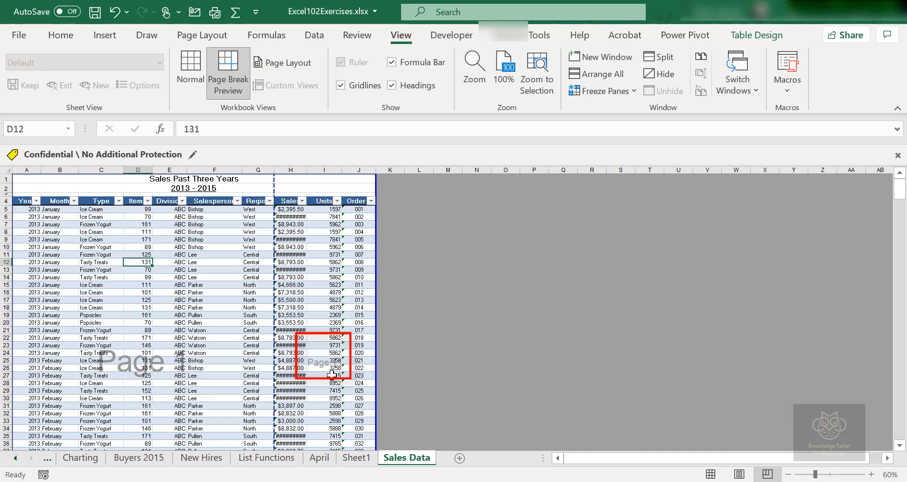
Step: Examine how the pages holding the Sales, Units and Order # columns are numbered relative to the pages with the Year to Region columns
scroll(328, 375, down, 16)
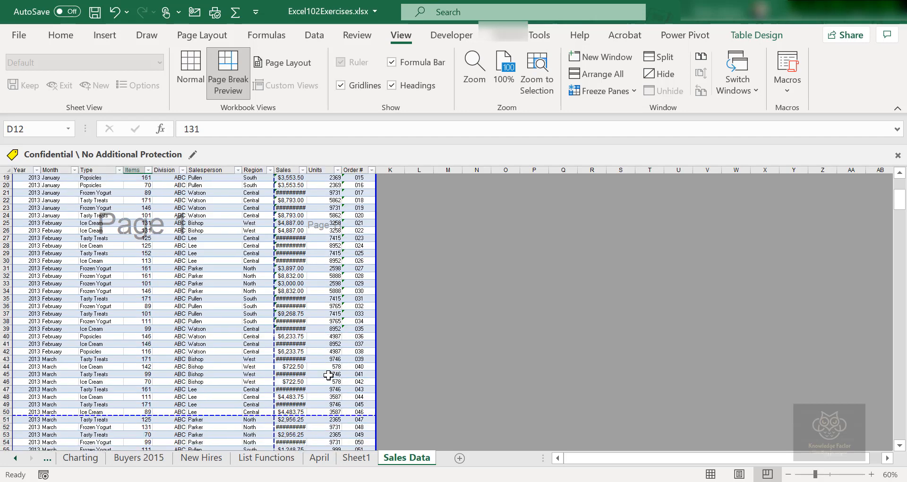
scroll(320, 398, down, 20)
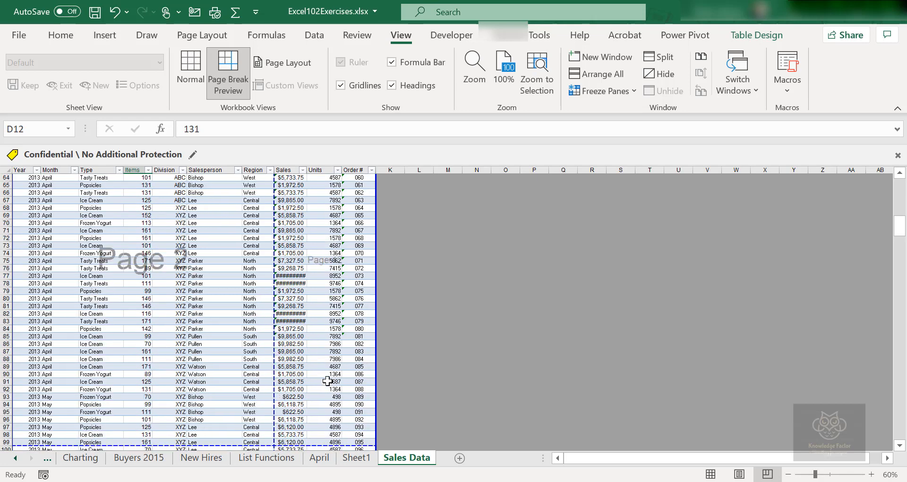
scroll(328, 382, down, 20)
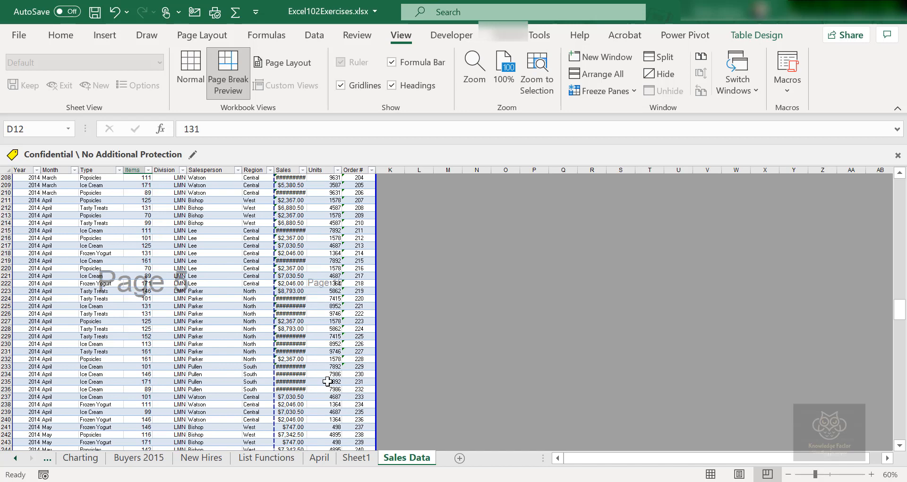
scroll(328, 381, up, 20)
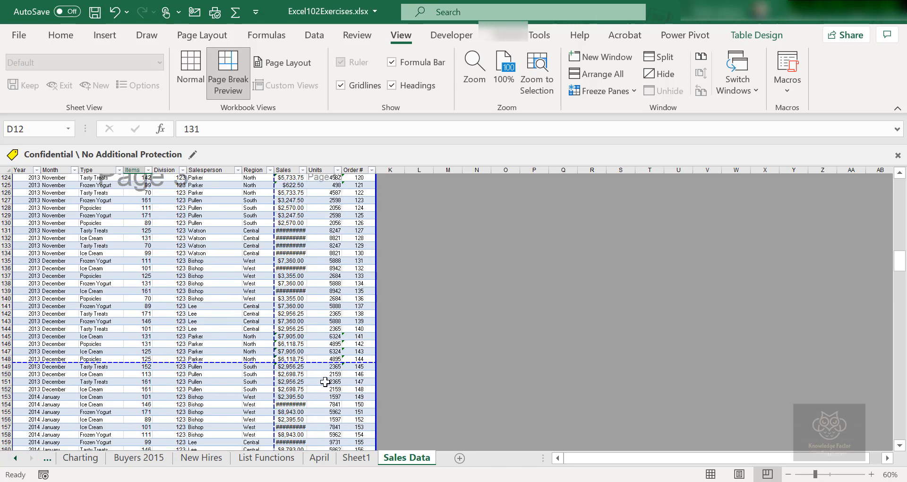
scroll(325, 381, up, 20)
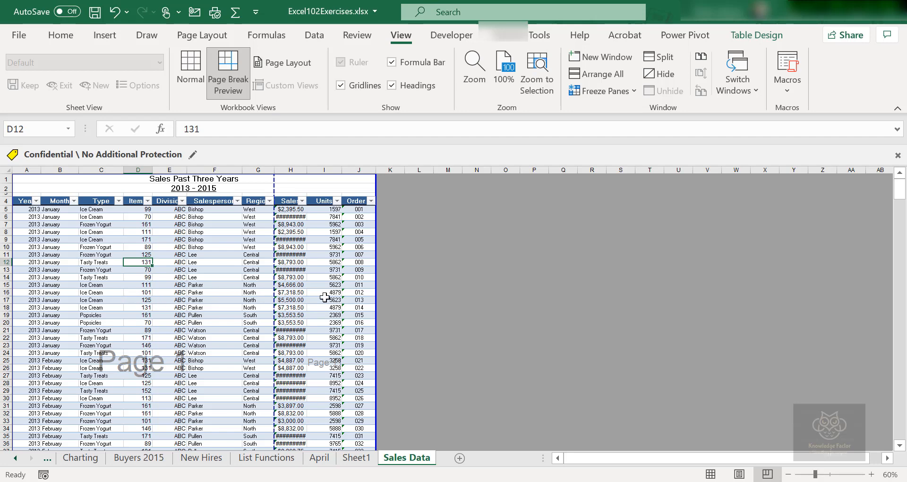
scroll(324, 297, down, 17)
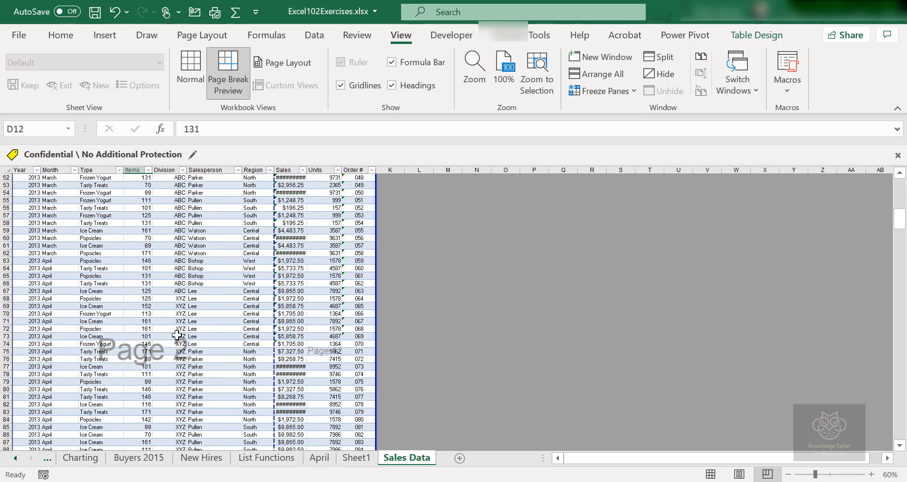
scroll(177, 335, down, 18)
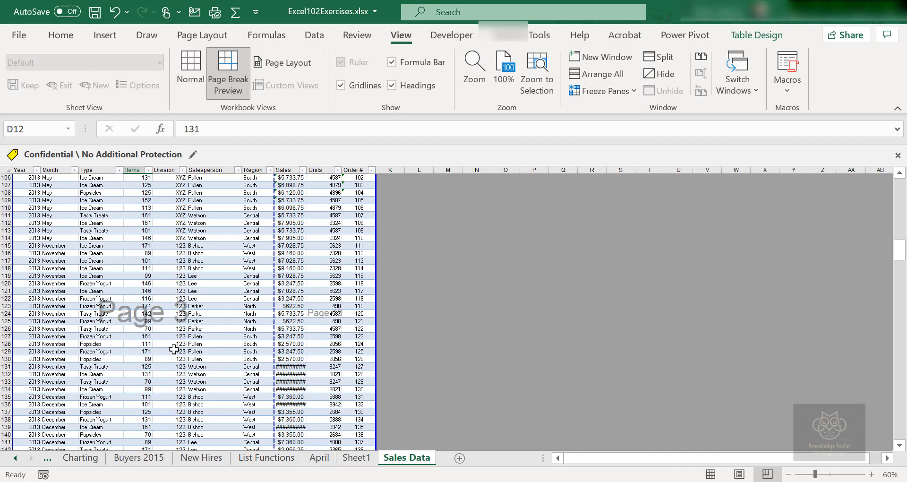
scroll(339, 333, up, 20)
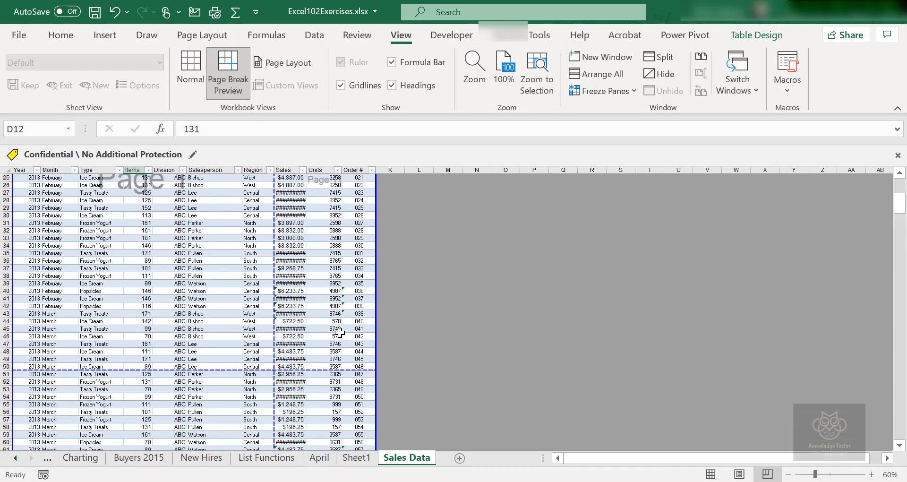
scroll(340, 333, up, 8)
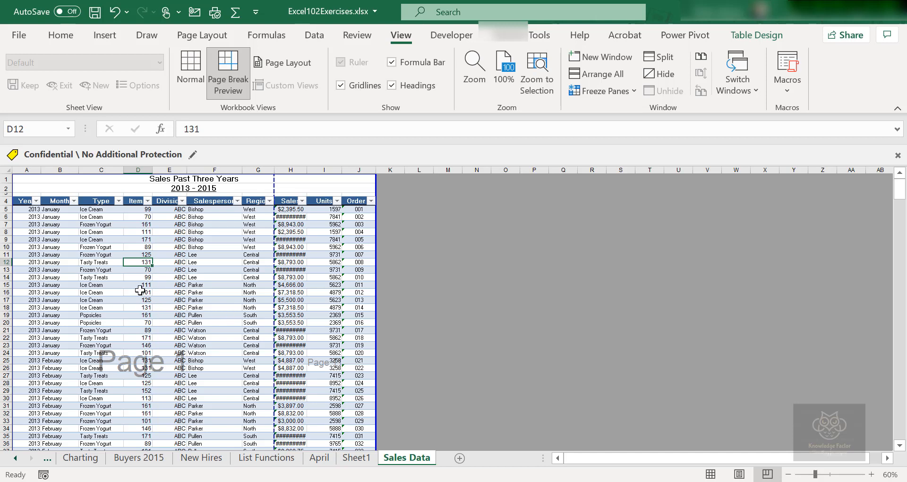
Step: Change the Sales Data sheet's page order to Over, then down in the page setup
click(194, 36)
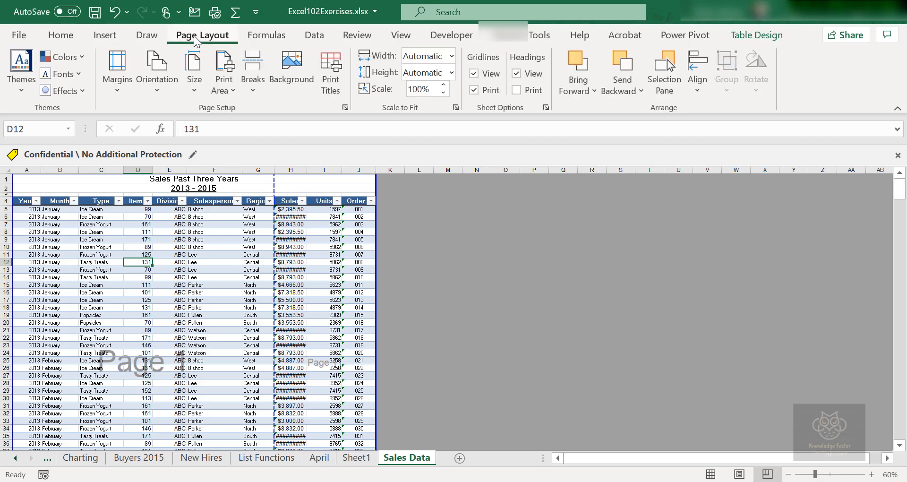
click(339, 76)
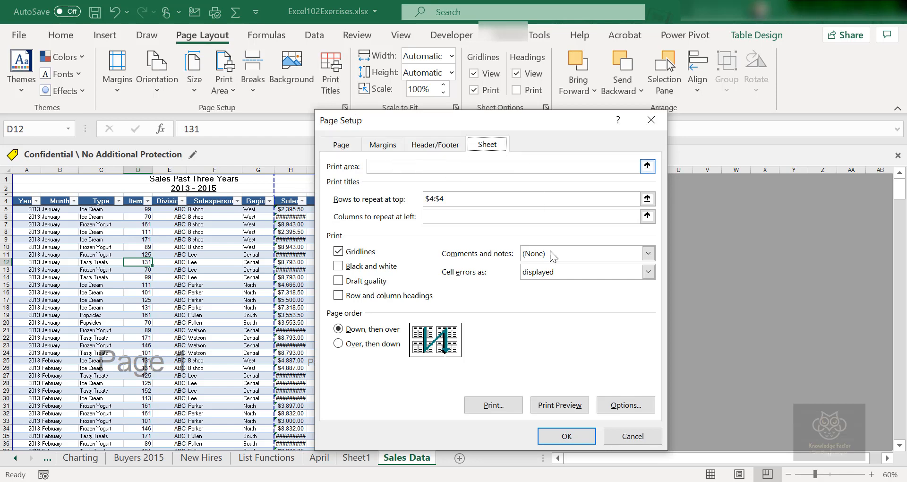
drag(465, 116, 475, 64)
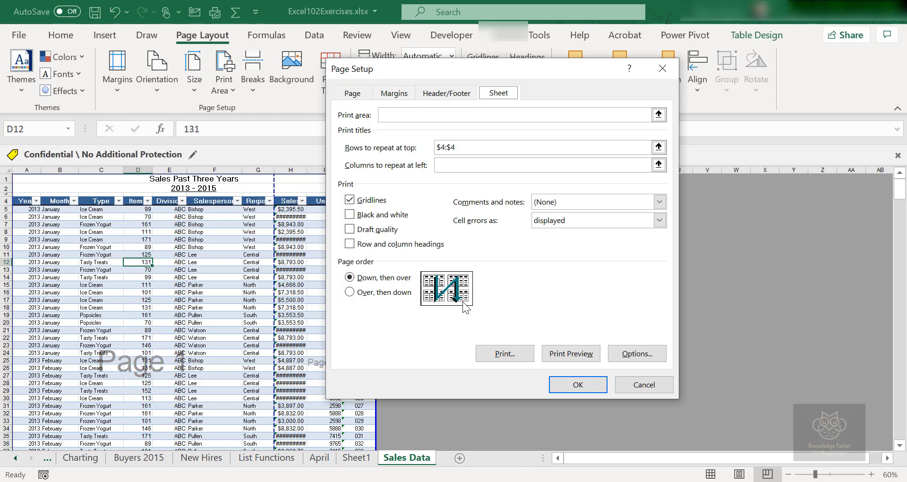
click(350, 293)
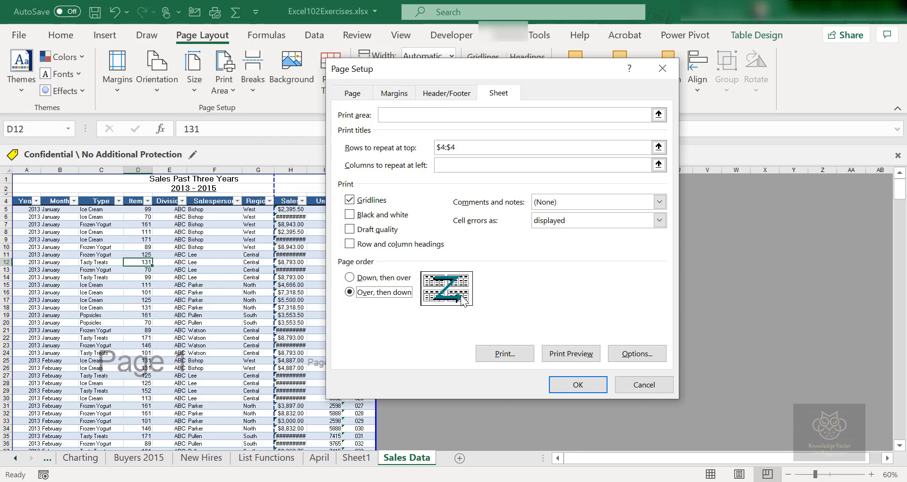
click(562, 387)
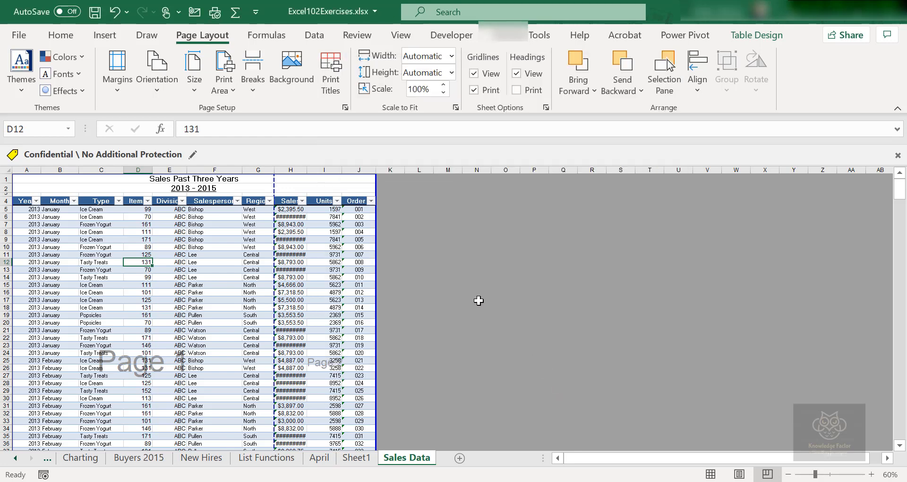
Step: Open the print preview and page through to page 4, checking the order in which the split columns print
click(19, 35)
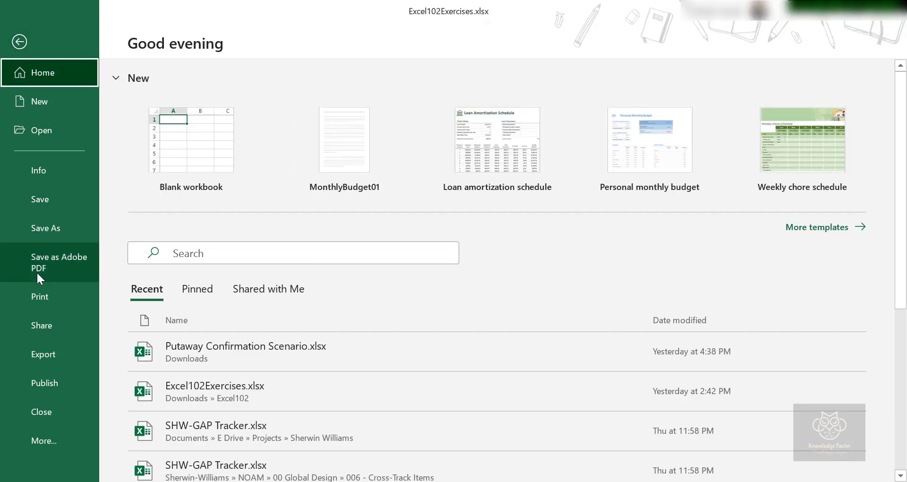
click(47, 296)
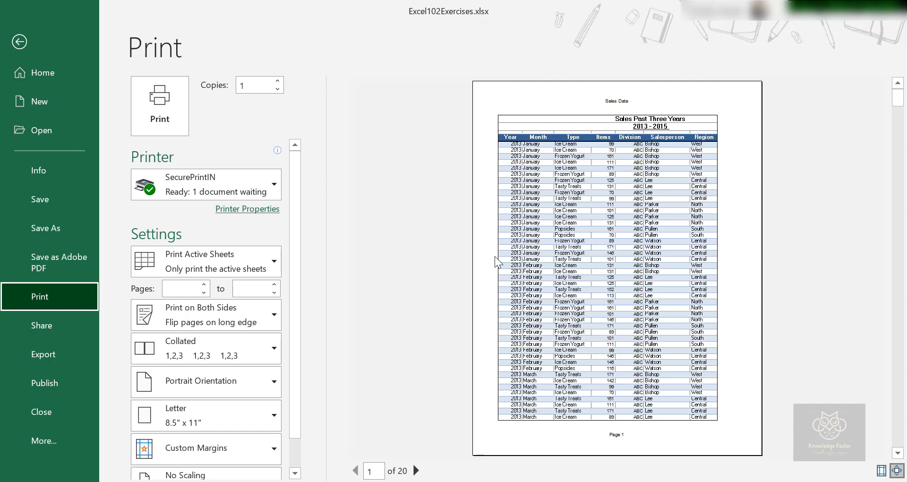
click(416, 470)
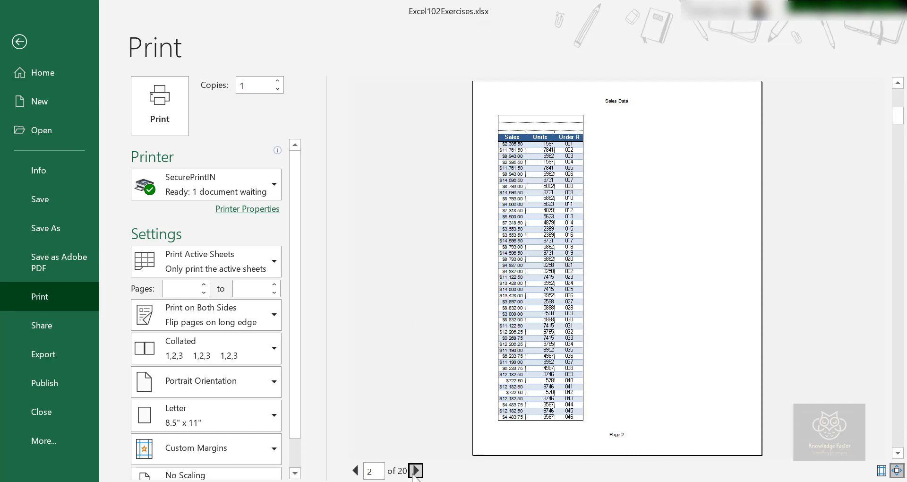
click(415, 470)
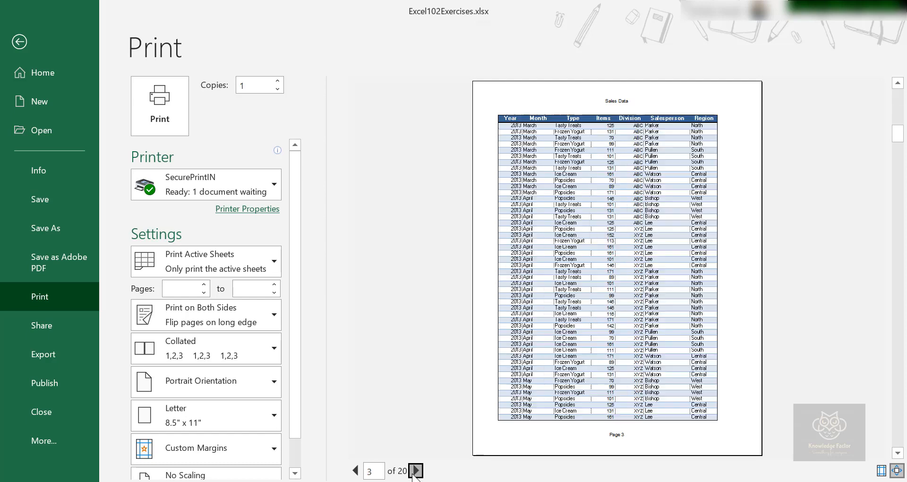
click(415, 471)
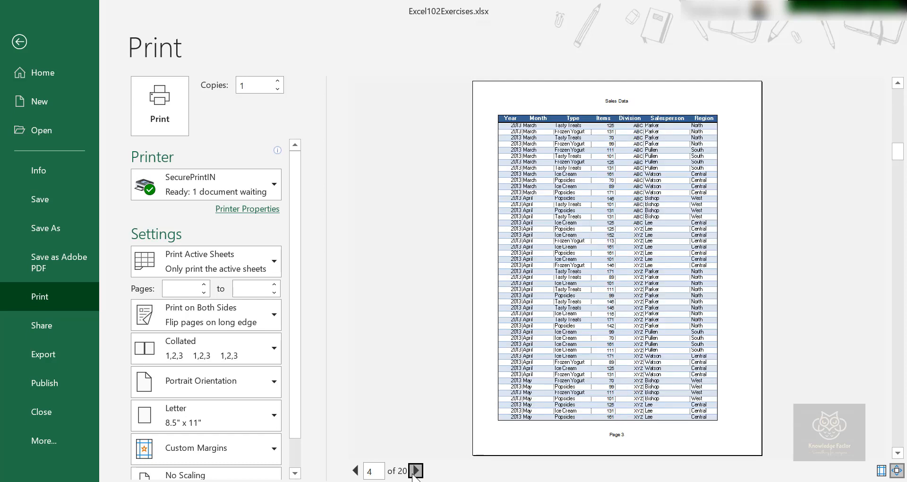